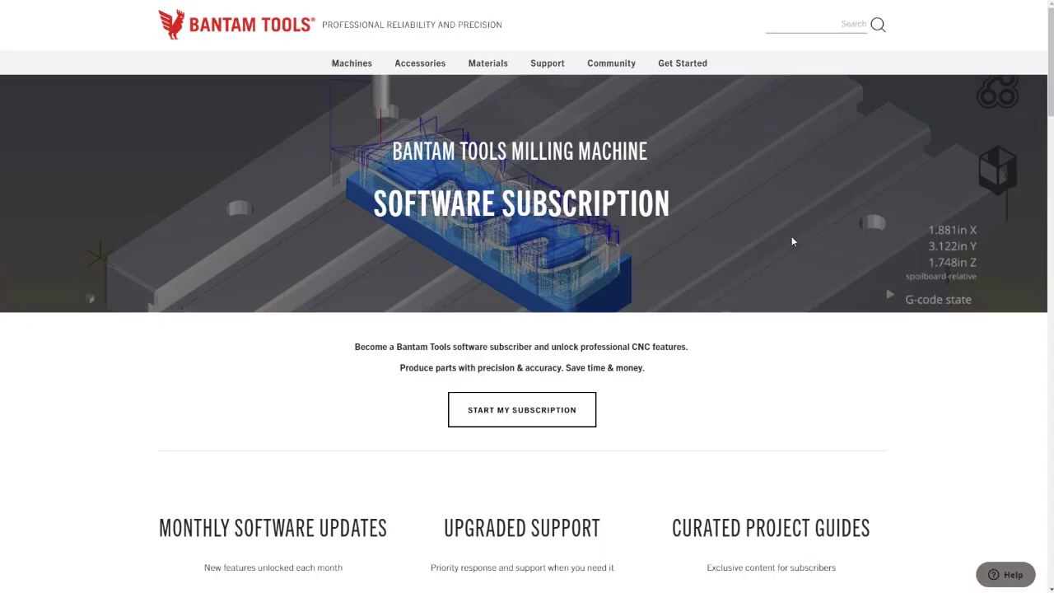
Step: Scroll the Software Subscription page to the Subscription Features and Advanced Material Probing Routines sections
{"action": "scroll", "coordinate": [794, 247], "scroll_direction": "down", "scroll_amount": 3}
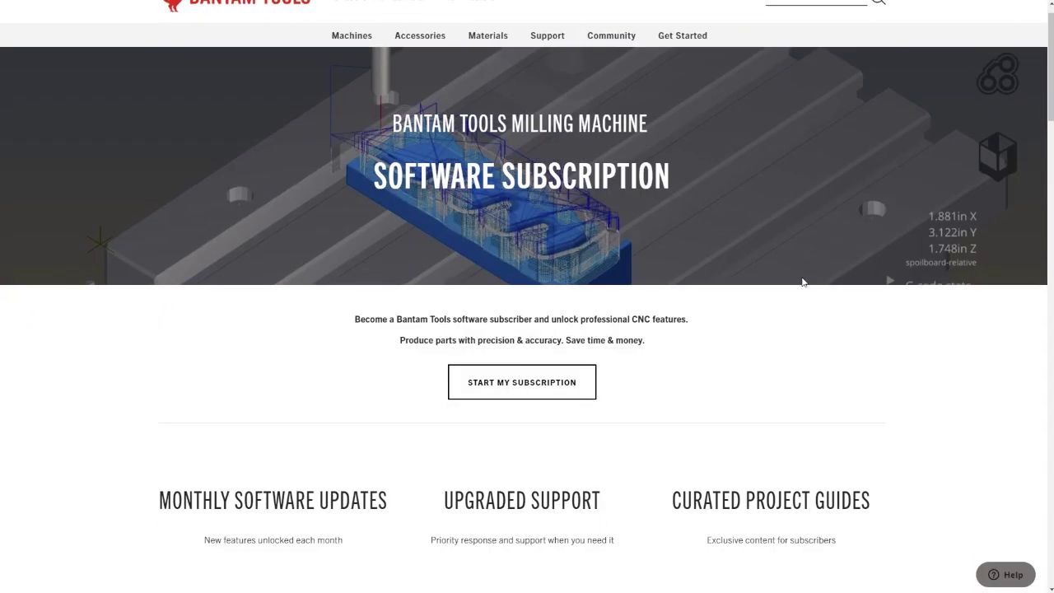
{"action": "scroll", "coordinate": [803, 281], "scroll_direction": "down", "scroll_amount": 4}
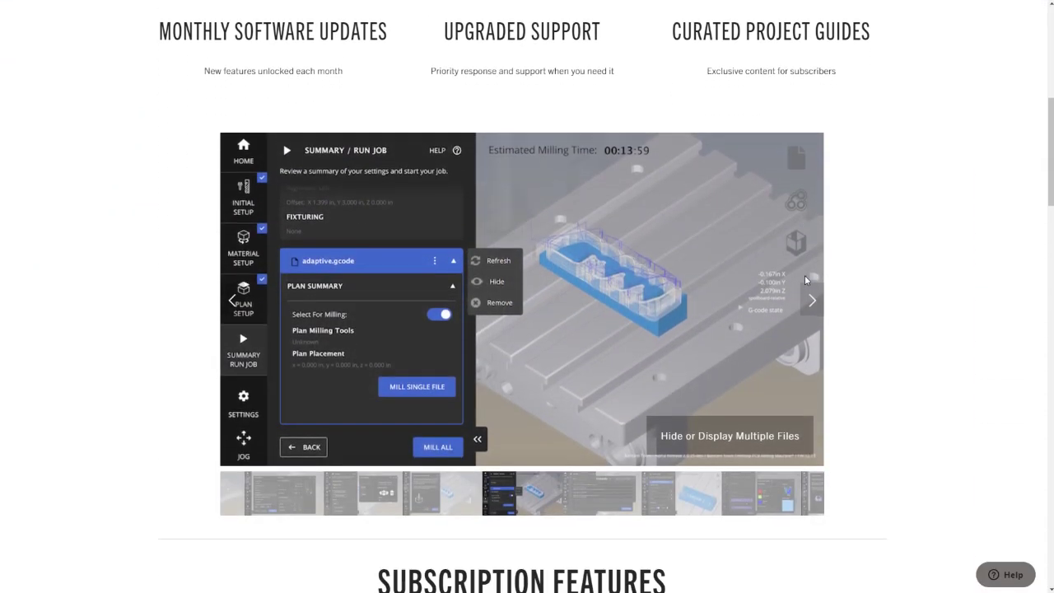
{"action": "scroll", "coordinate": [805, 280], "scroll_direction": "down", "scroll_amount": 3}
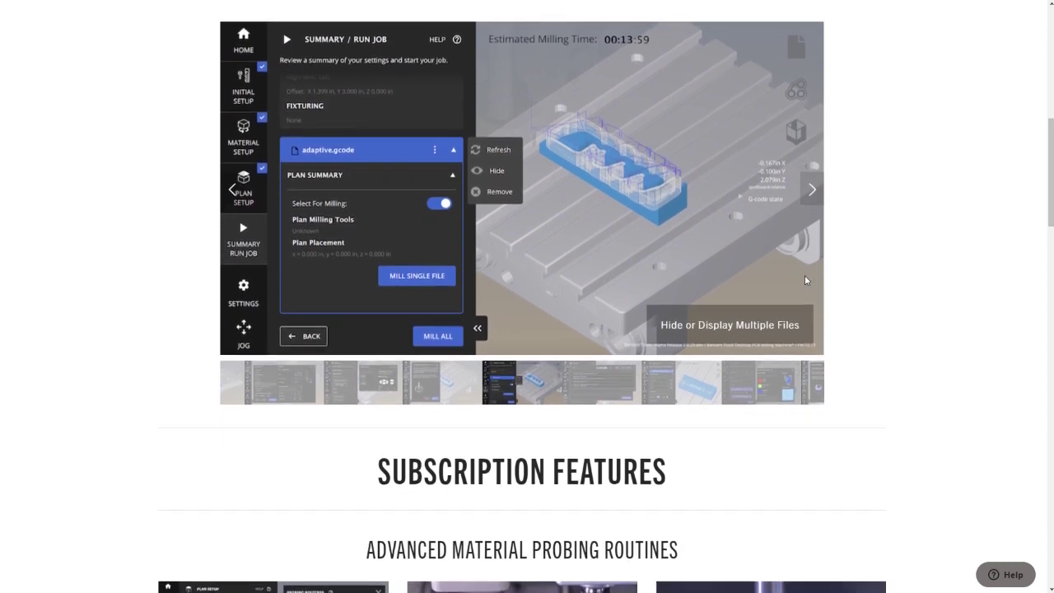
{"action": "scroll", "coordinate": [805, 281], "scroll_direction": "down", "scroll_amount": 4}
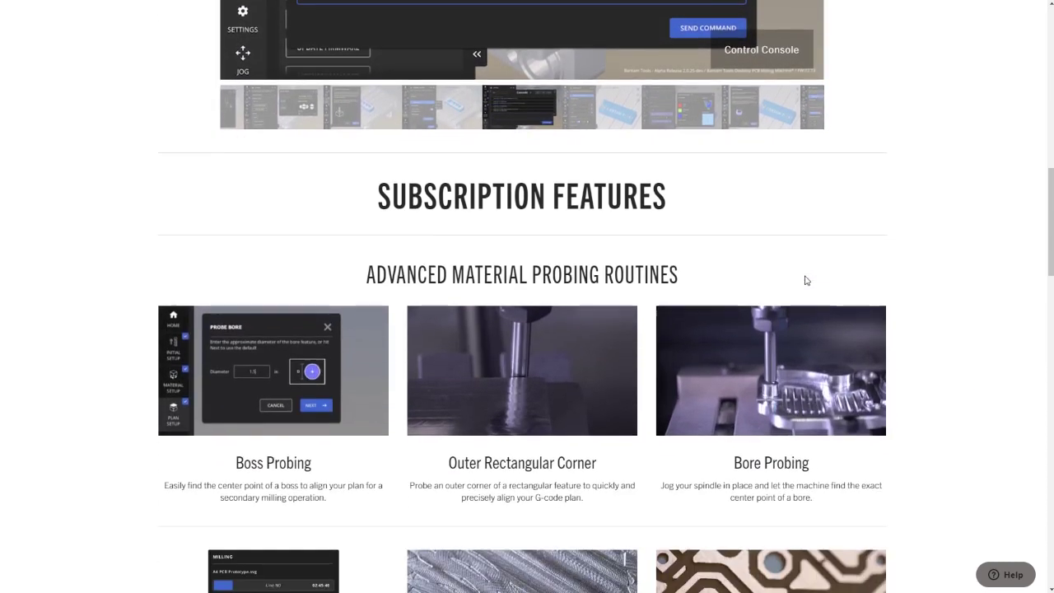
{"action": "scroll", "coordinate": [806, 281], "scroll_direction": "down", "scroll_amount": 2}
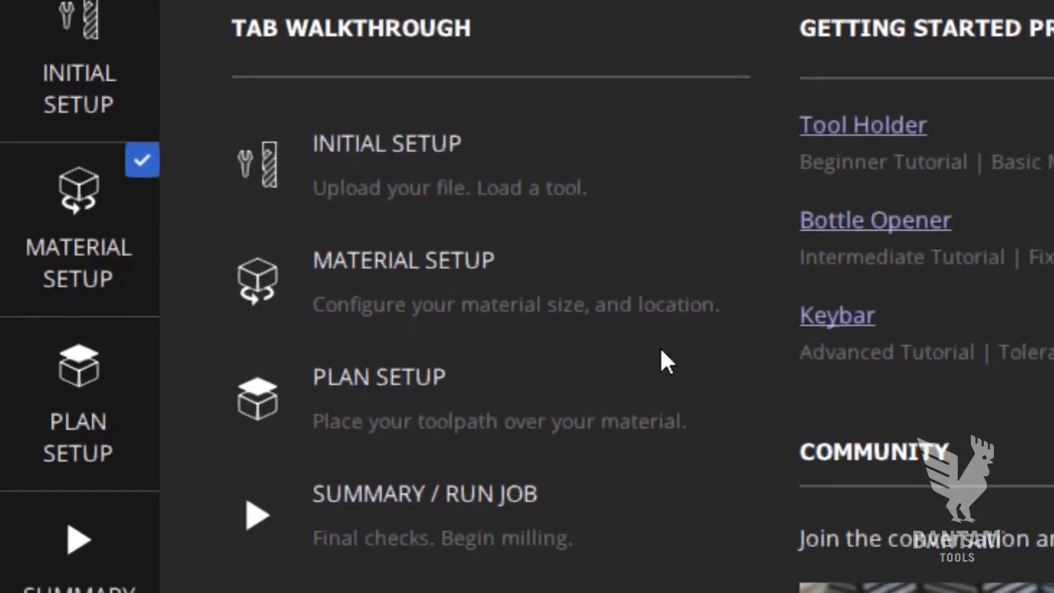
Step: Switch to the Initial Setup page showing the material block on the machine bed
{"action": "left_click", "coordinate": [89, 70]}
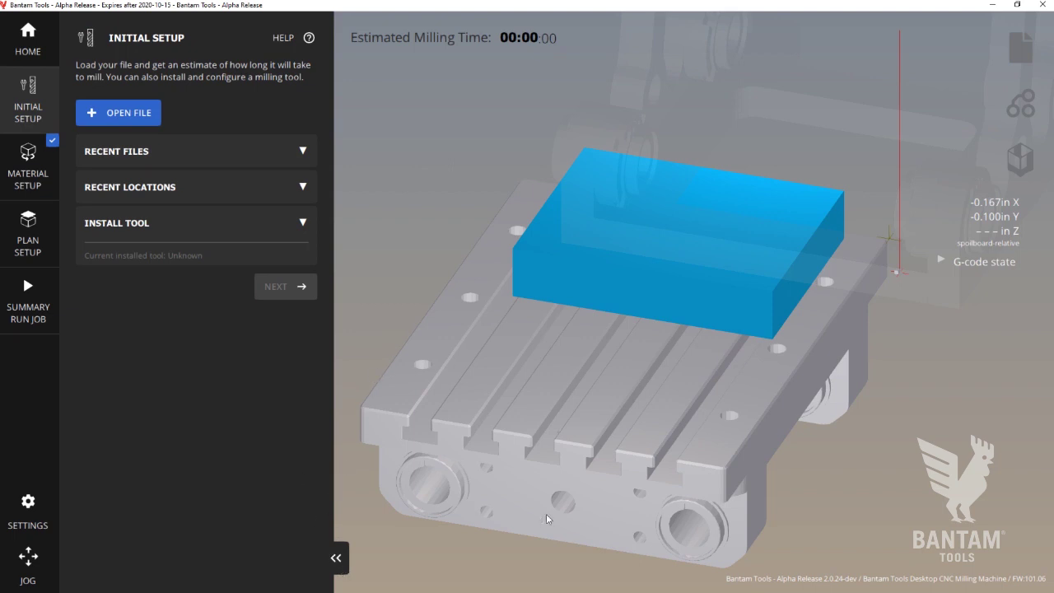
Step: Orbit the machine view, then bring up the file browser and check its file-type filter
{"action": "left_click_drag", "start_coordinate": [546, 514], "coordinate": [654, 386]}
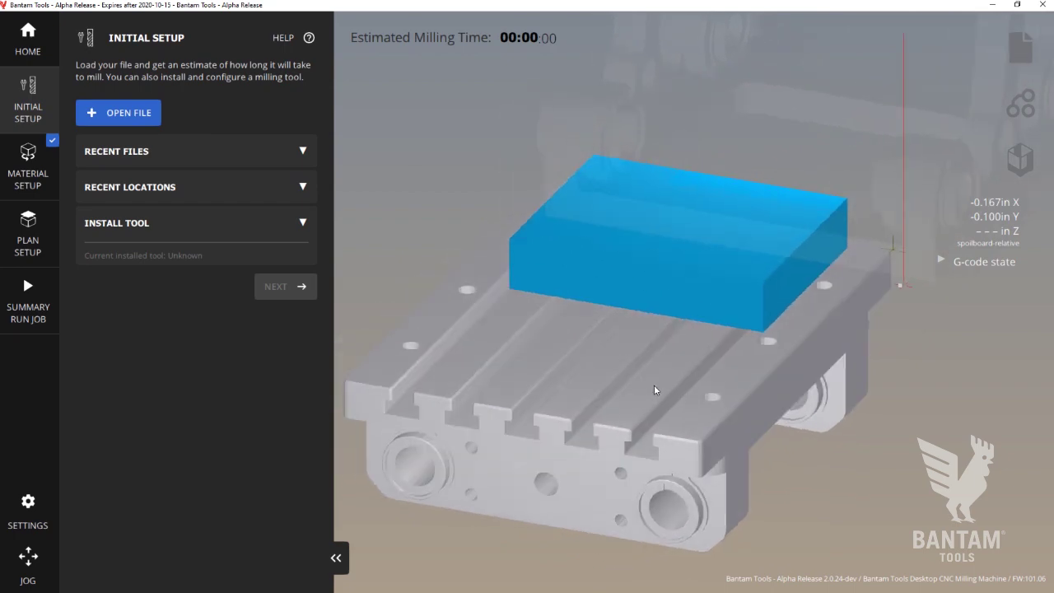
{"action": "left_click", "coordinate": [121, 105]}
{"action": "left_click", "coordinate": [417, 272]}
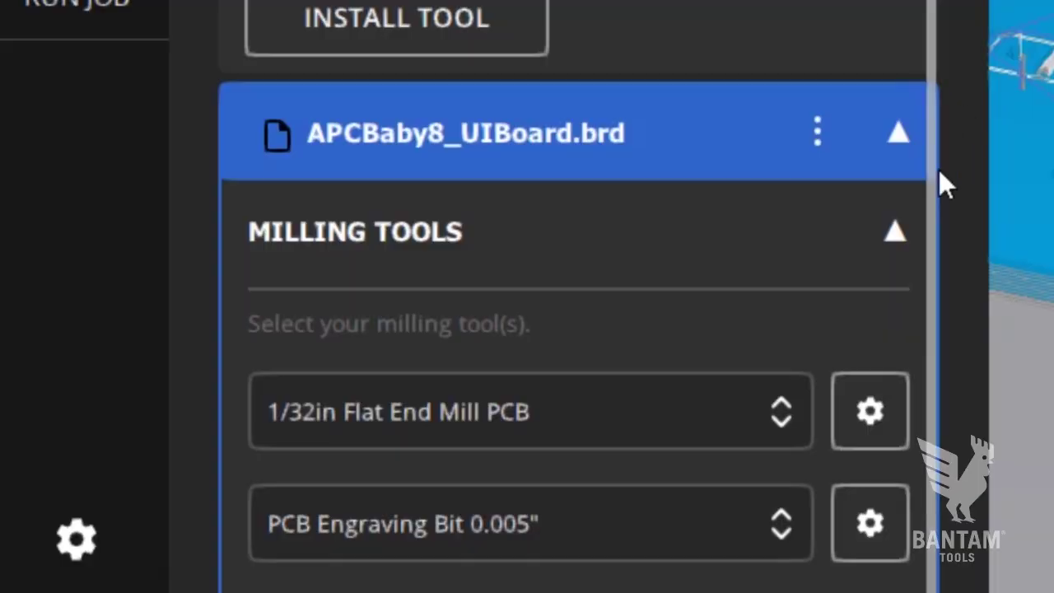
Step: Load 1001.gcode, assign the 1/4in Flat End Mill to T1, and choose the tool to install
{"action": "left_click", "coordinate": [817, 132]}
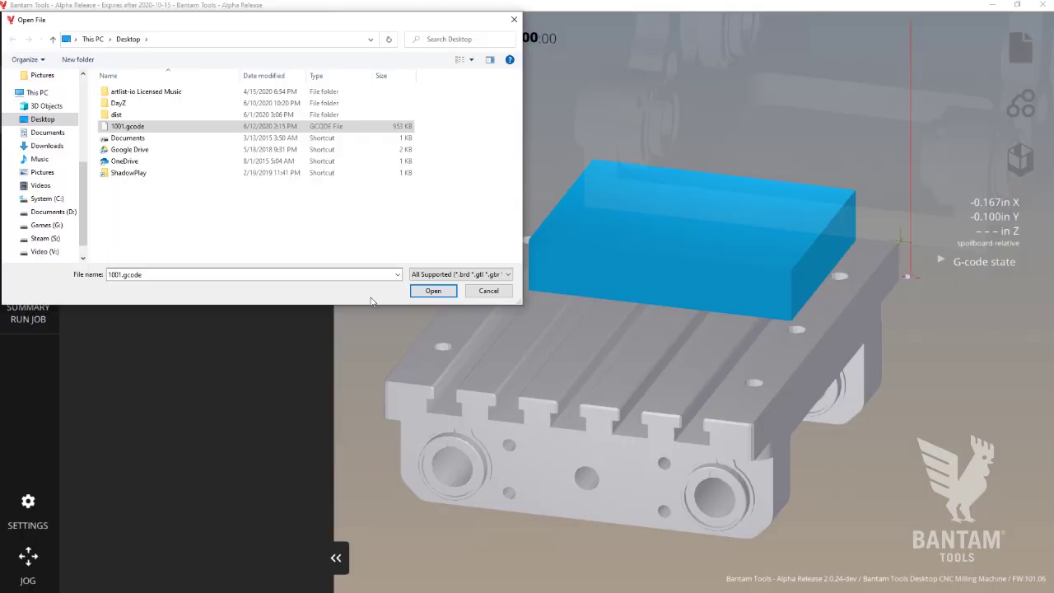
{"action": "left_click", "coordinate": [433, 292]}
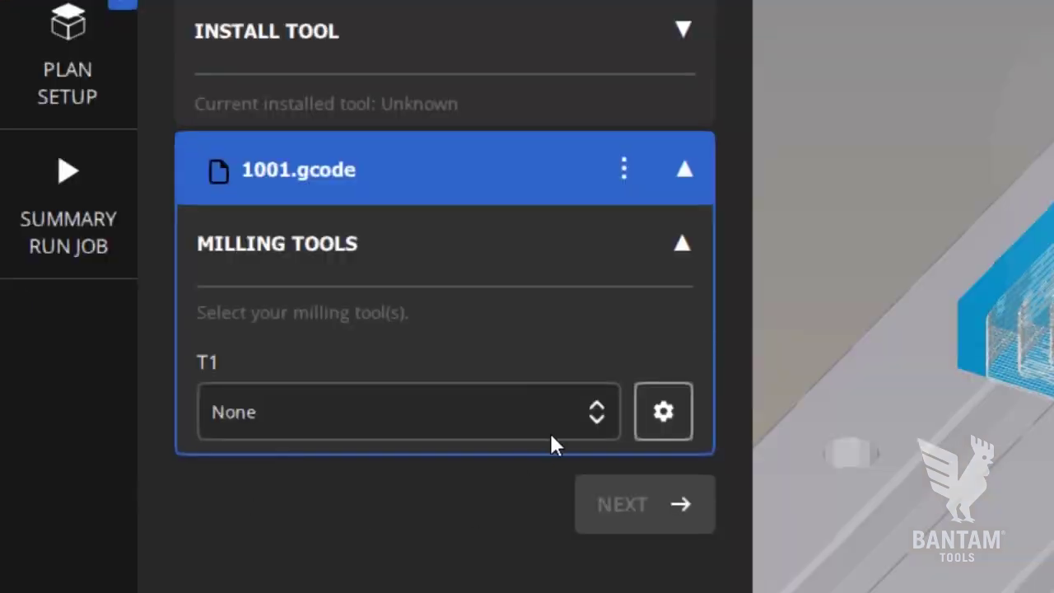
{"action": "left_click", "coordinate": [242, 400]}
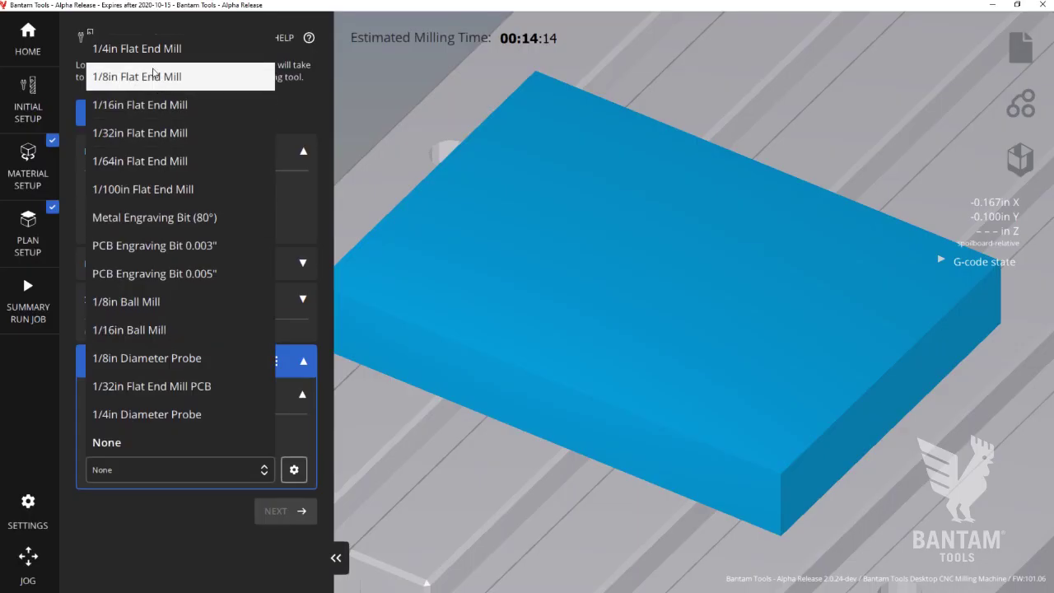
{"action": "left_click", "coordinate": [149, 50]}
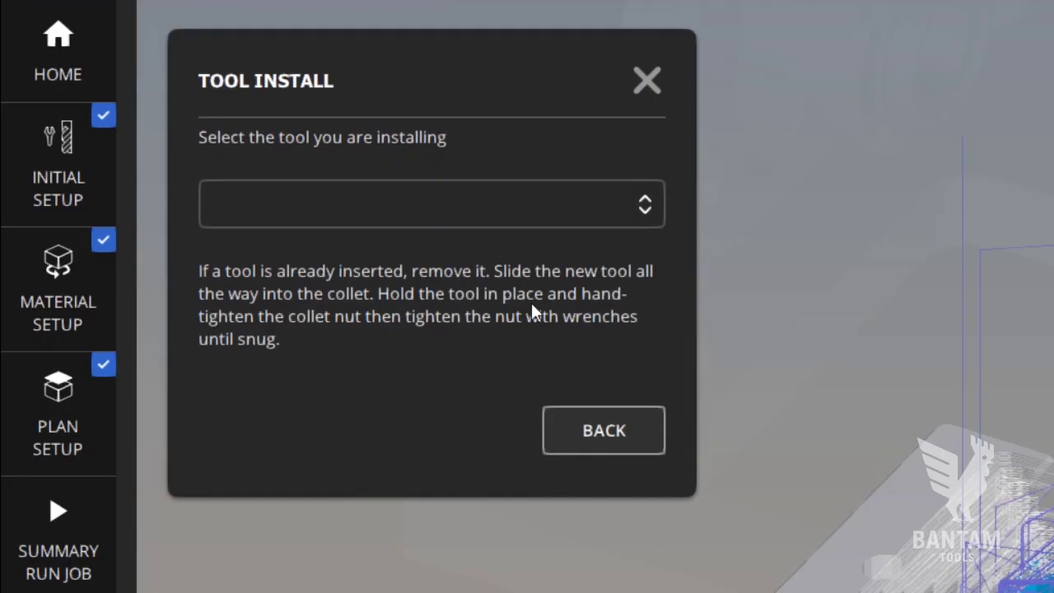
{"action": "left_click", "coordinate": [557, 211]}
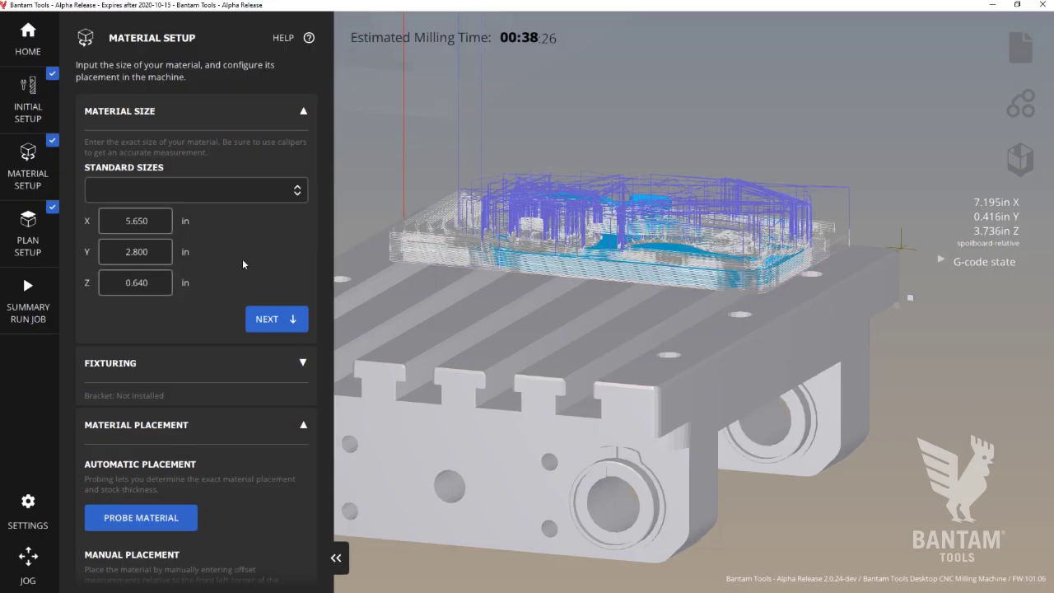
Step: Orbit to look down on the bed and review the 5.650 × 2.800 × 0.640 in material size
{"action": "left_click_drag", "start_coordinate": [712, 338], "coordinate": [704, 386]}
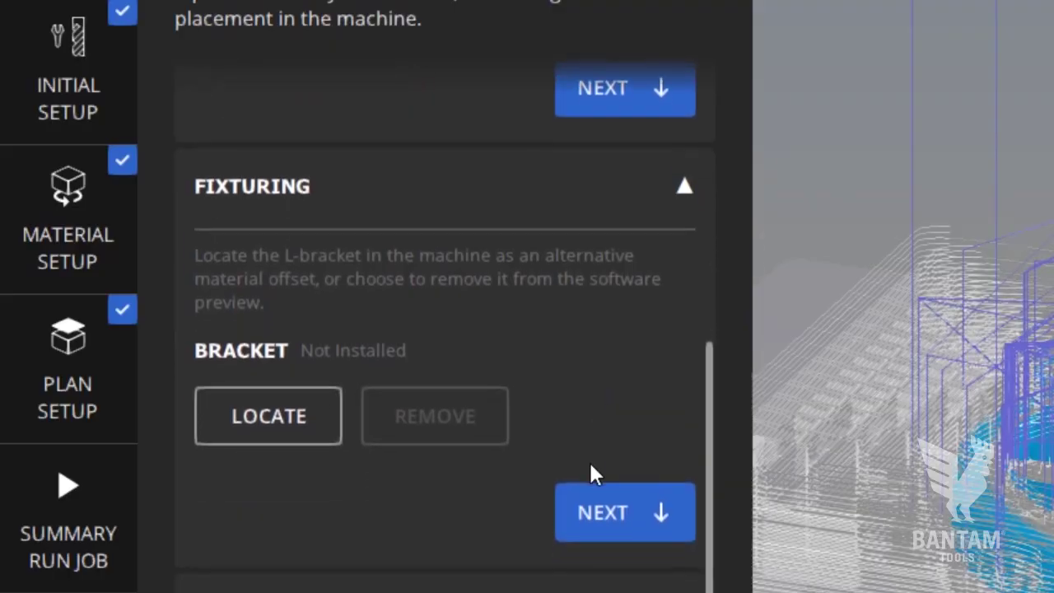
{"action": "scroll", "coordinate": [587, 459], "scroll_direction": "down", "scroll_amount": 2}
{"action": "scroll", "coordinate": [587, 459], "scroll_direction": "up", "scroll_amount": 2}
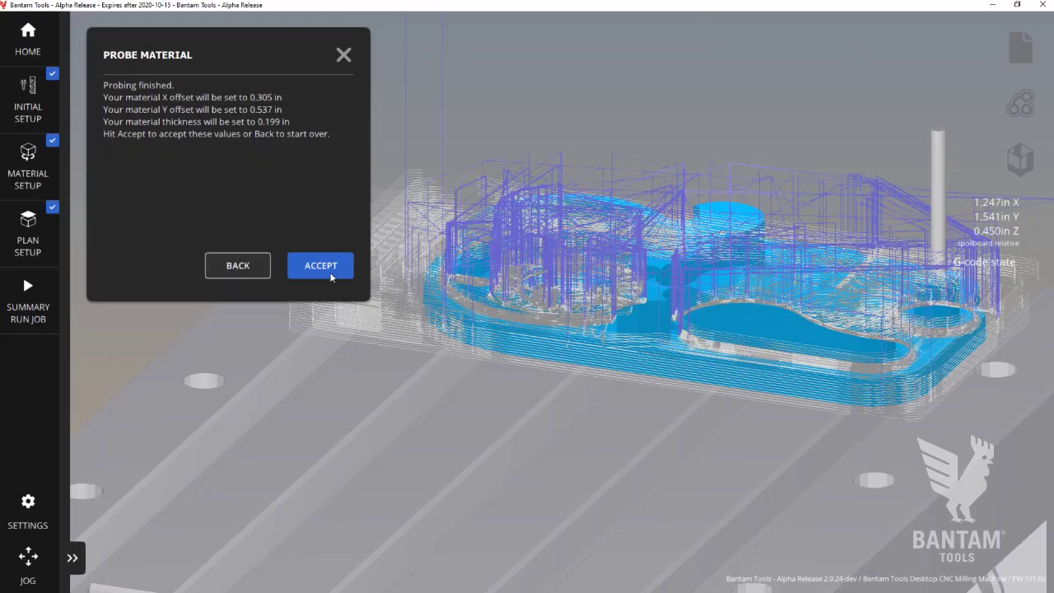
Step: Accept the probed material offsets of X 0.305 in and Y 0.537 in
{"action": "left_click", "coordinate": [329, 270]}
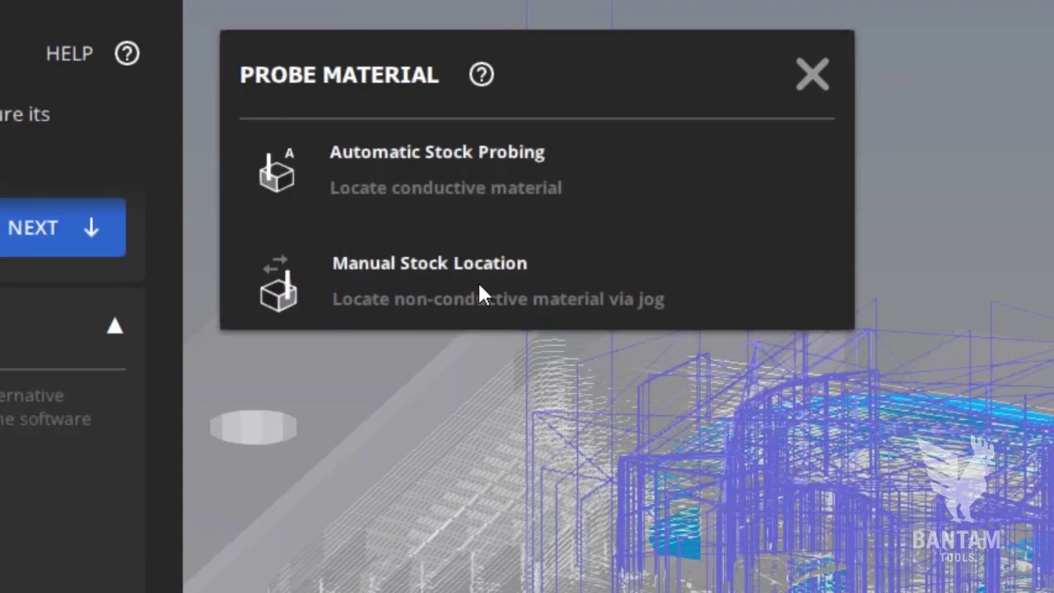
Step: Choose Manual Stock Location, advance the Set Material Origin wizard, and orbit to a front toolpath view
{"action": "left_click", "coordinate": [478, 285]}
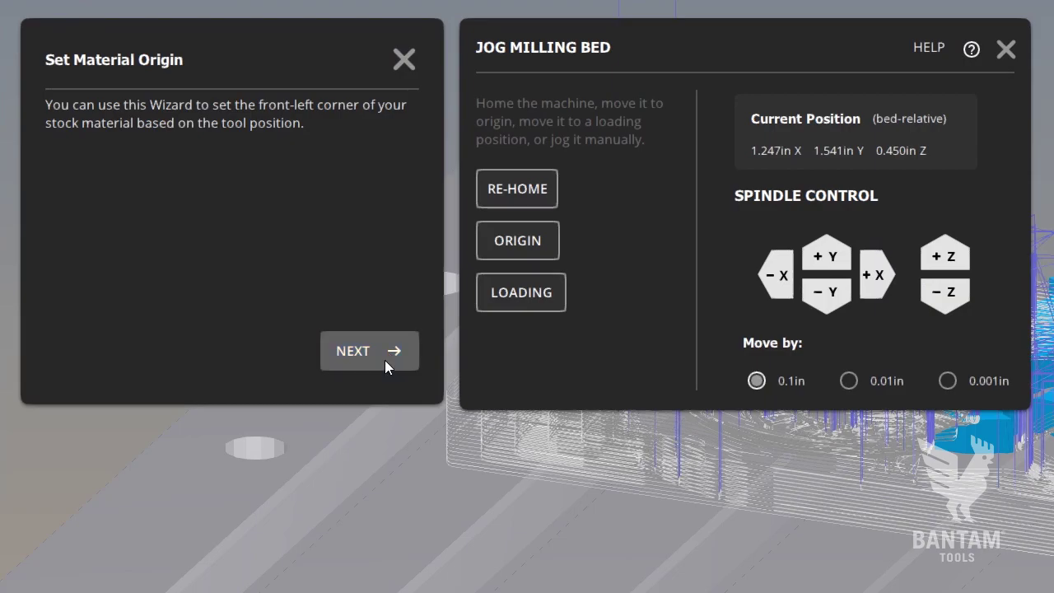
{"action": "left_click", "coordinate": [384, 359]}
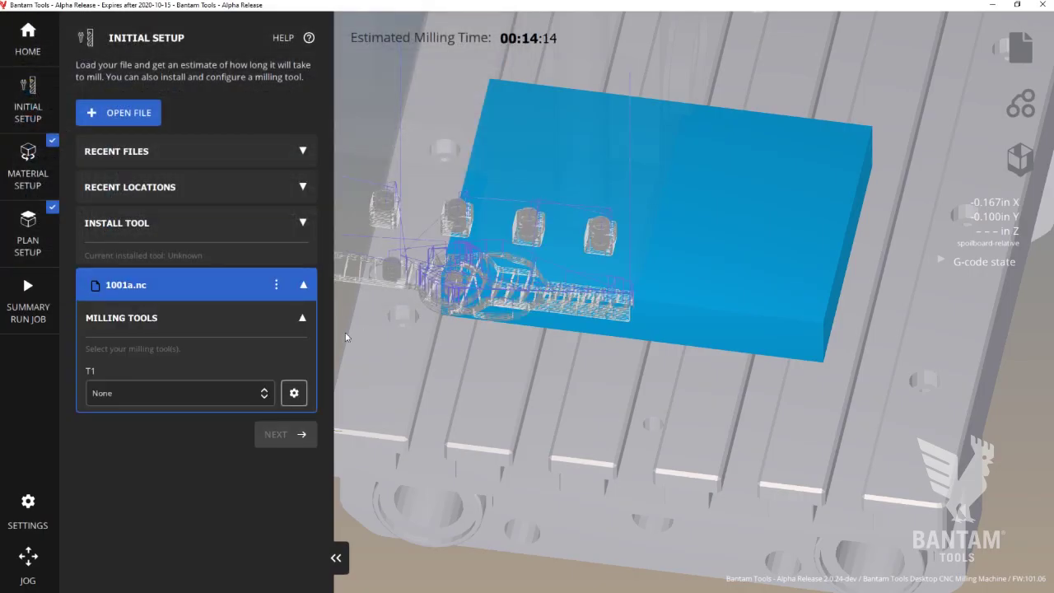
{"action": "left_click_drag", "start_coordinate": [642, 386], "coordinate": [655, 287]}
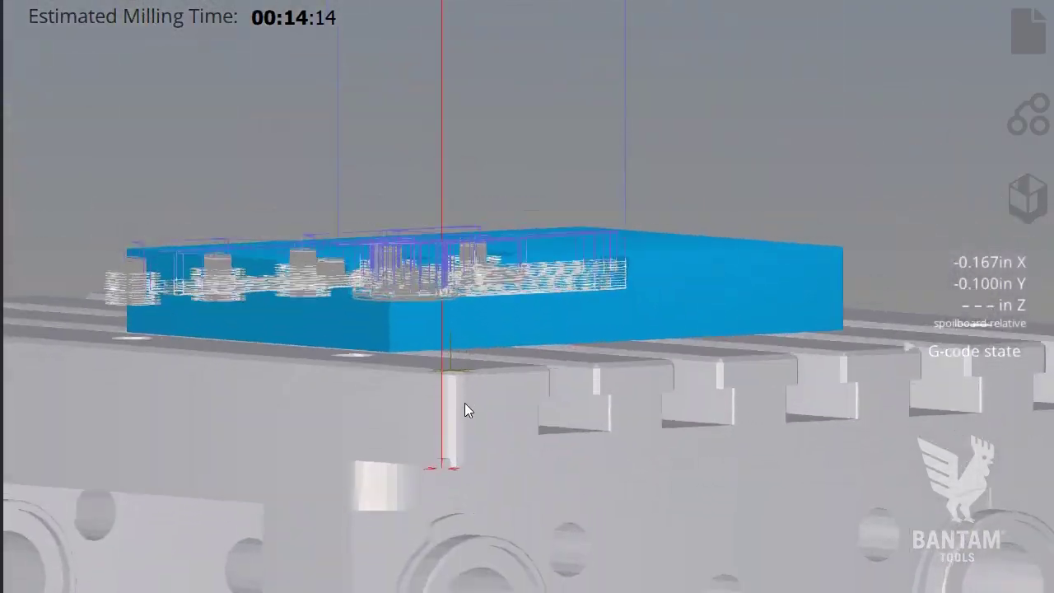
{"action": "left_click_drag", "start_coordinate": [482, 380], "coordinate": [341, 372]}
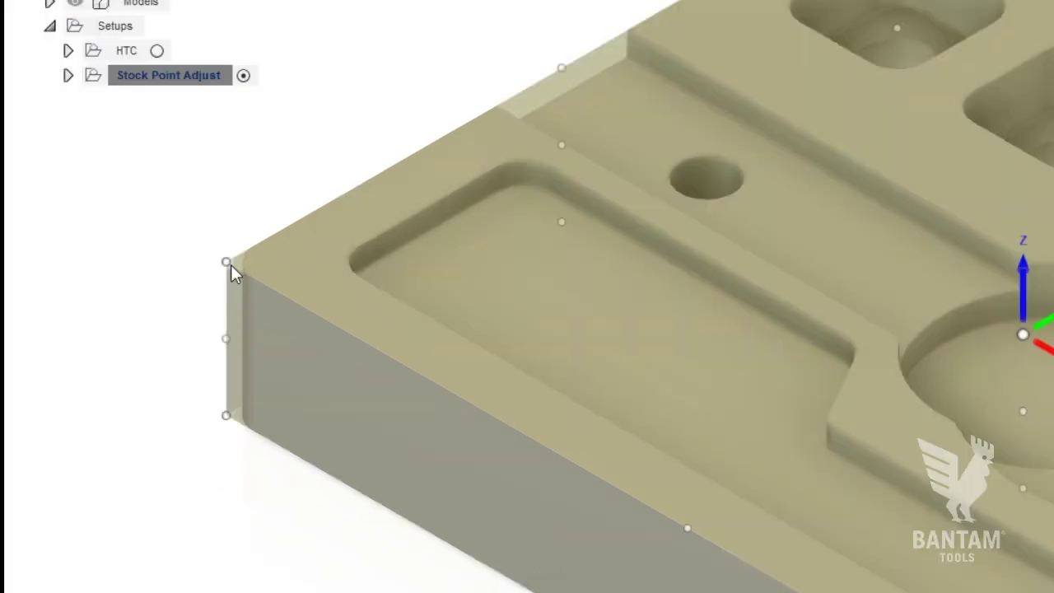
Step: Put the Box Point work origin on the stock's top corner vertex and orbit to an oblique view
{"action": "left_click", "coordinate": [227, 263]}
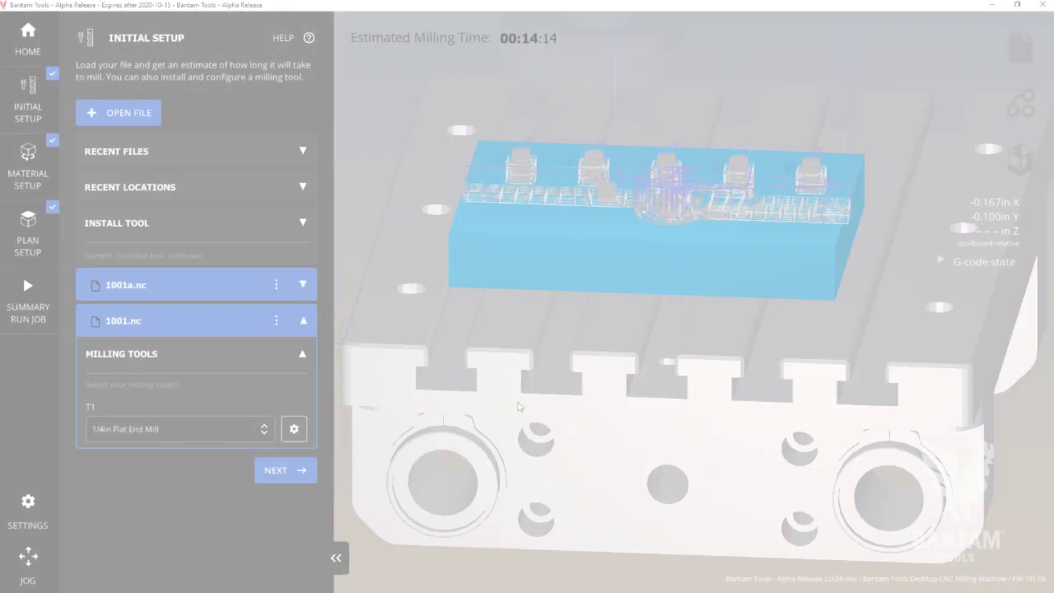
{"action": "left_click_drag", "start_coordinate": [519, 406], "coordinate": [472, 384]}
{"action": "left_click_drag", "start_coordinate": [210, 537], "coordinate": [233, 586]}
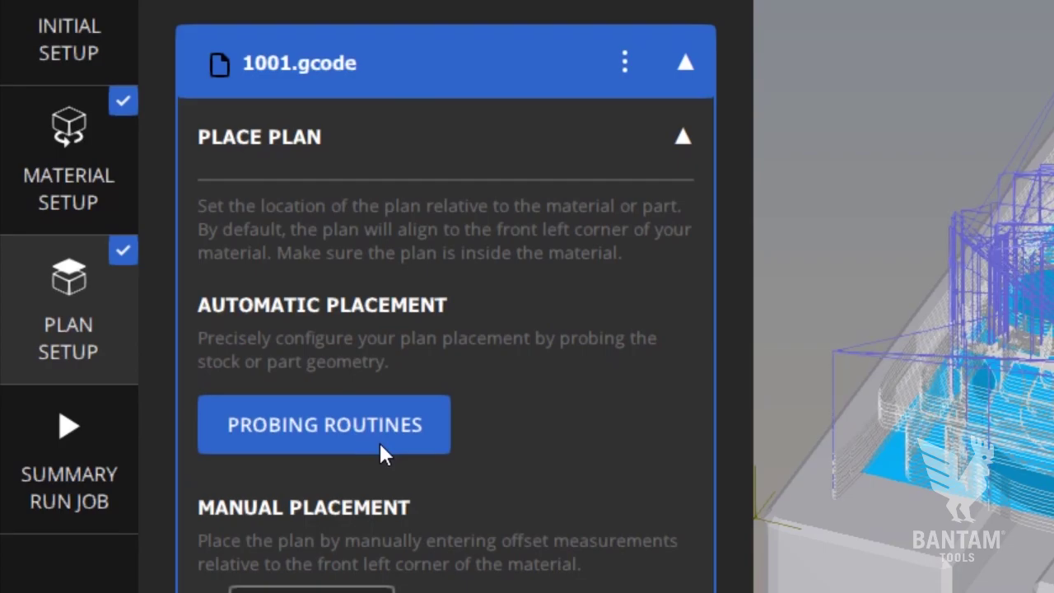
Step: Choose Manual Plan Location for 1001.gcode and enter 0.645 in as the material Z
{"action": "left_click", "coordinate": [381, 447]}
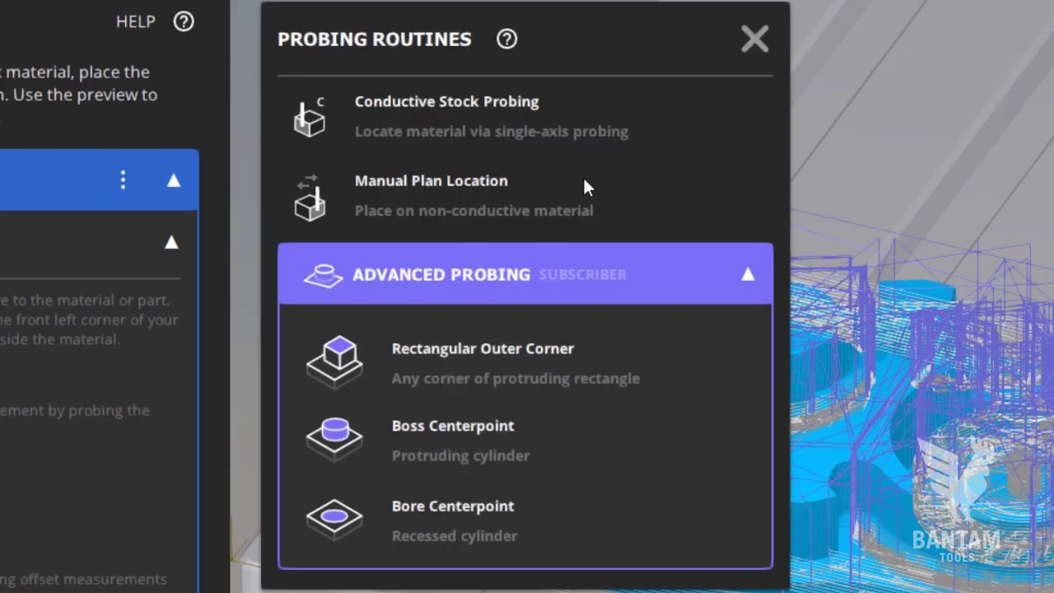
{"action": "left_click", "coordinate": [465, 110]}
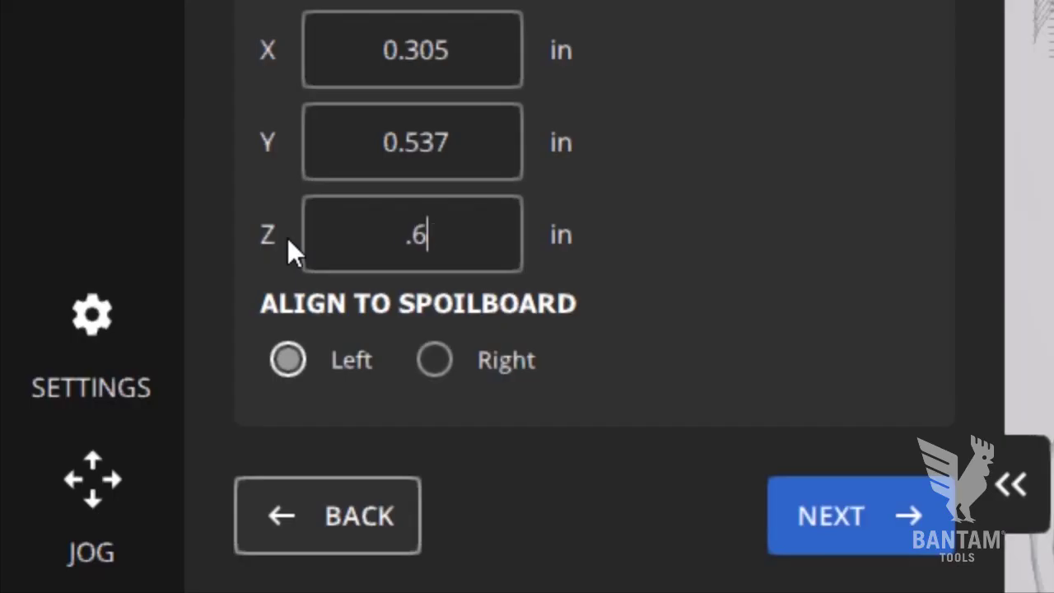
{"action": "type", "text": "45"}
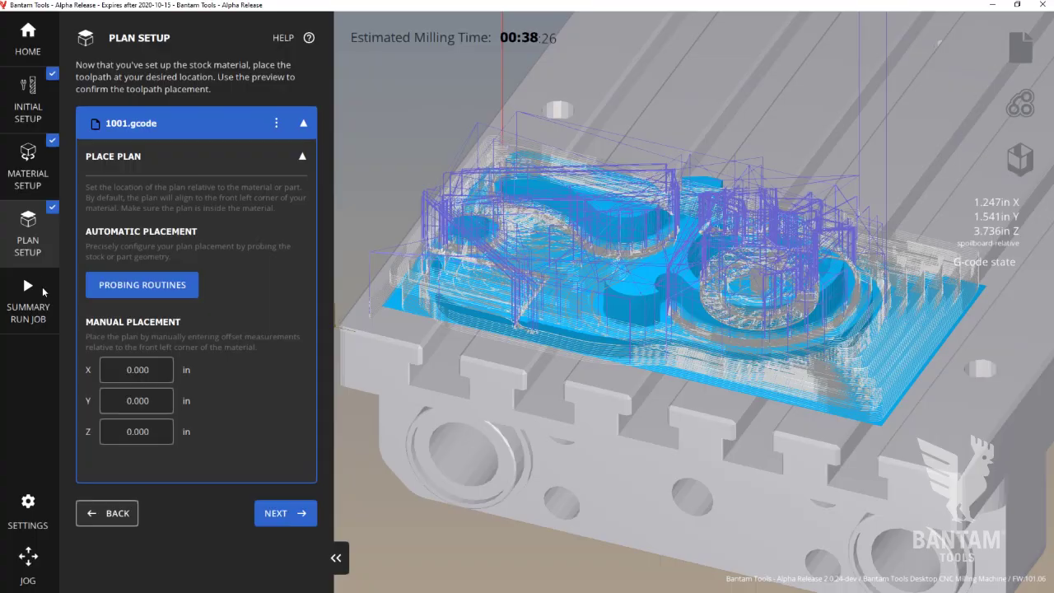
Step: Go to the Summary / Run Job page for the 1001.gcode job
{"action": "left_click", "coordinate": [40, 292]}
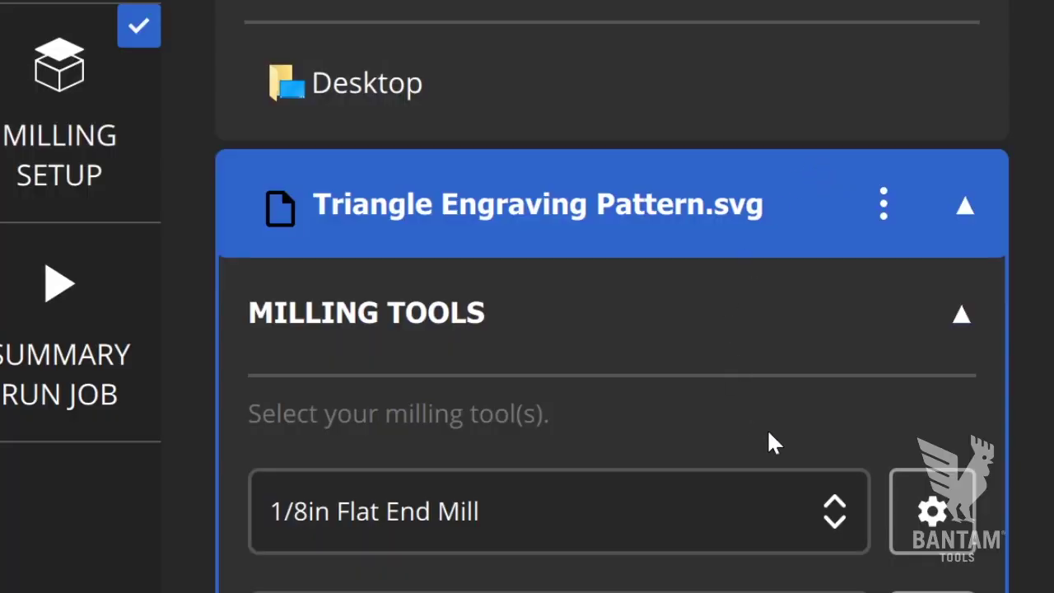
Step: Set the 1/32in Flat End Mill PCB tool to 25000 rpm spindle speed and 49% stepover, then hide the board file
{"action": "scroll", "coordinate": [766, 428], "scroll_direction": "down", "scroll_amount": 1}
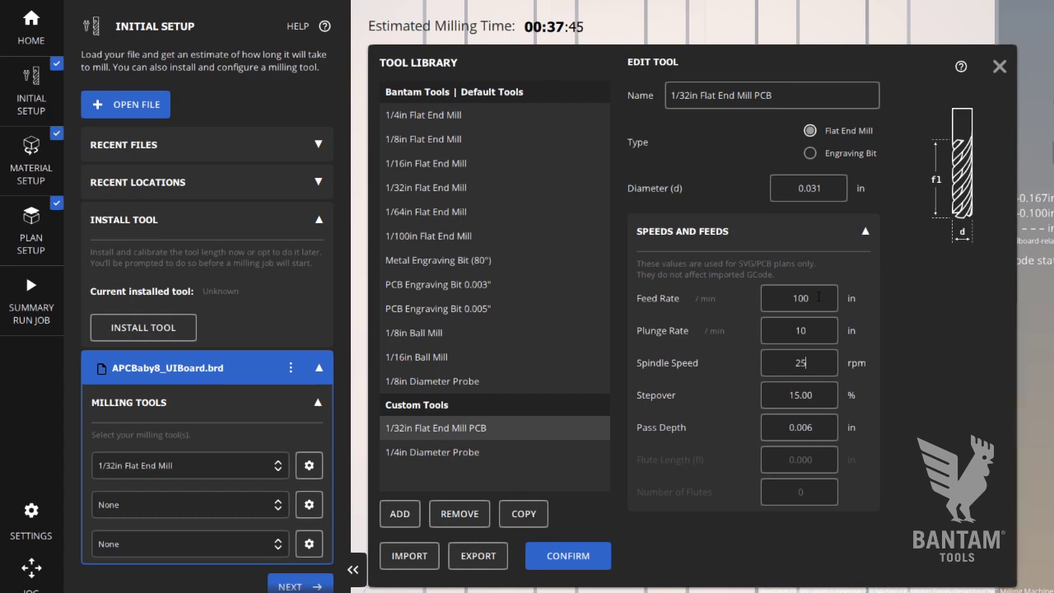
{"action": "type", "text": "000"}
{"action": "key", "text": "Tab"}
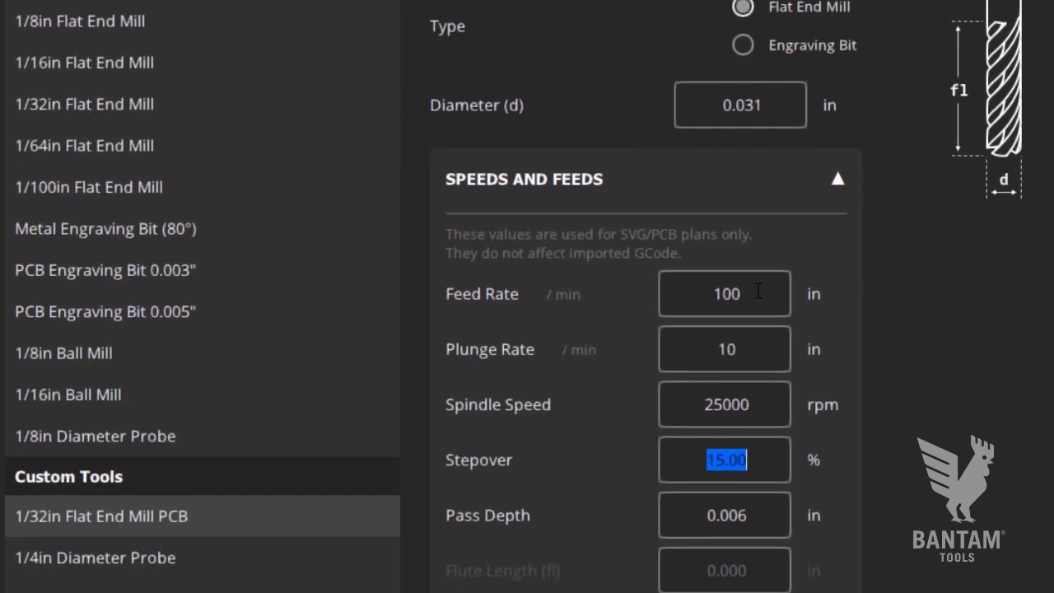
{"action": "type", "text": "49"}
{"action": "key", "text": "Tab"}
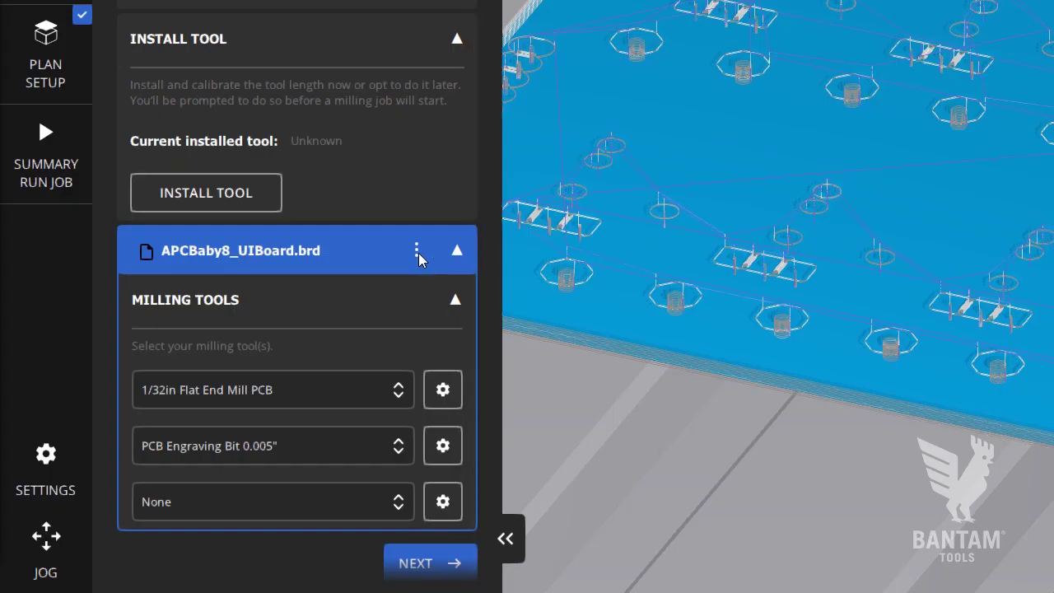
{"action": "left_click", "coordinate": [416, 251]}
{"action": "left_click", "coordinate": [511, 288]}
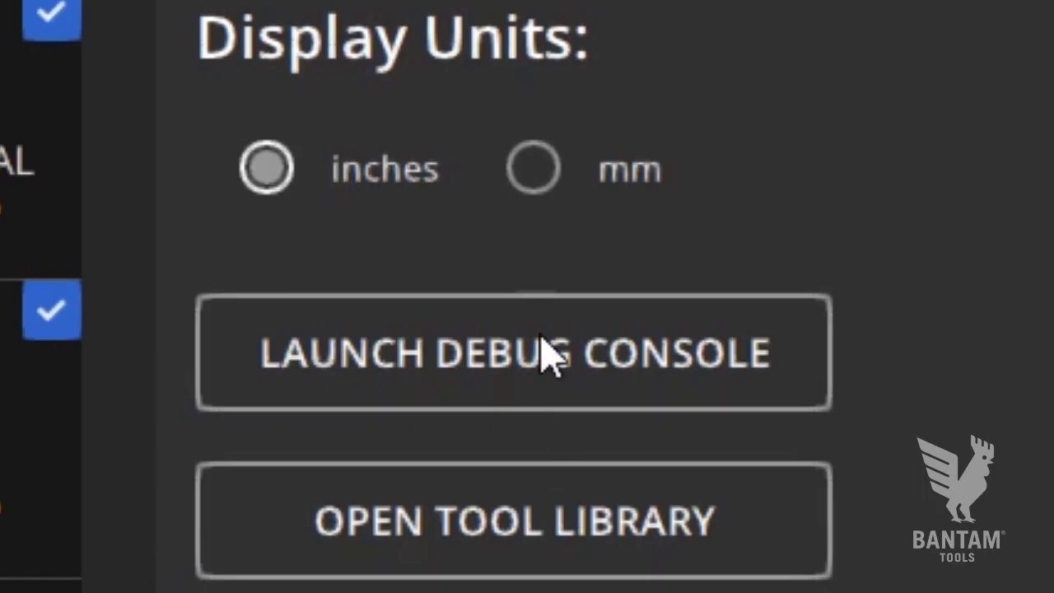
Step: Launch the debug console from Settings and paste the G-code command lines into it
{"action": "left_click", "coordinate": [543, 352]}
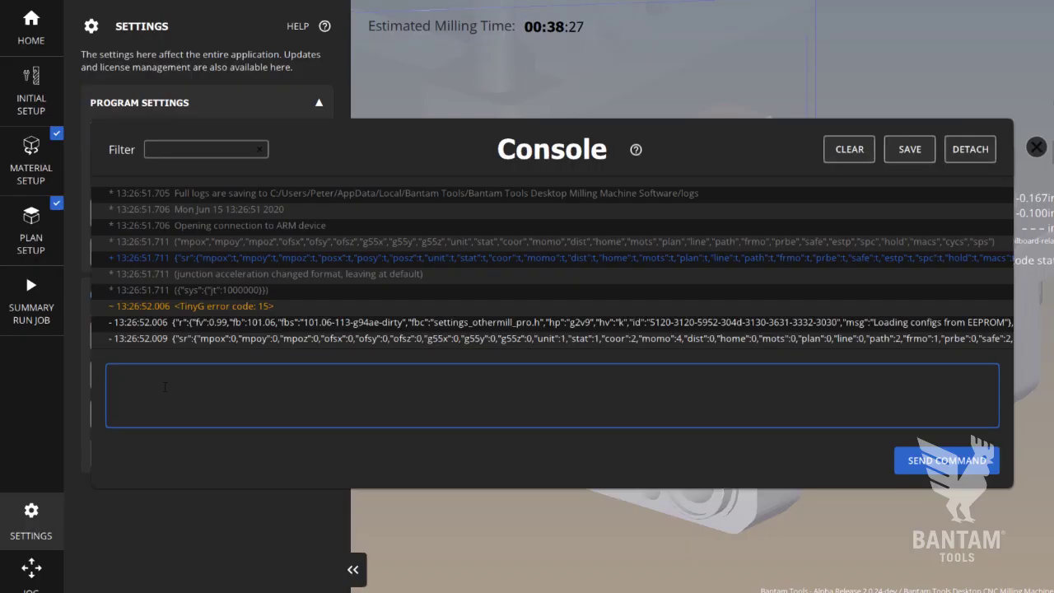
{"action": "type", "text": "M5 T1 S2390 M3"}
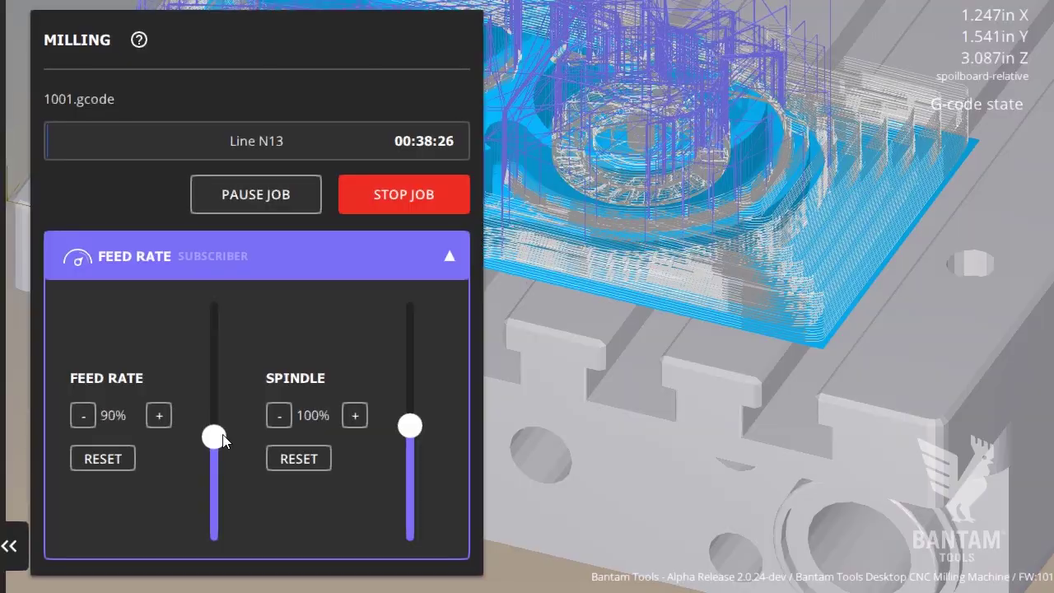
Step: Override the running 1001.gcode job to 75% feed rate and bring the spindle down through 60% to 45%
{"action": "left_click_drag", "start_coordinate": [215, 431], "coordinate": [216, 453]}
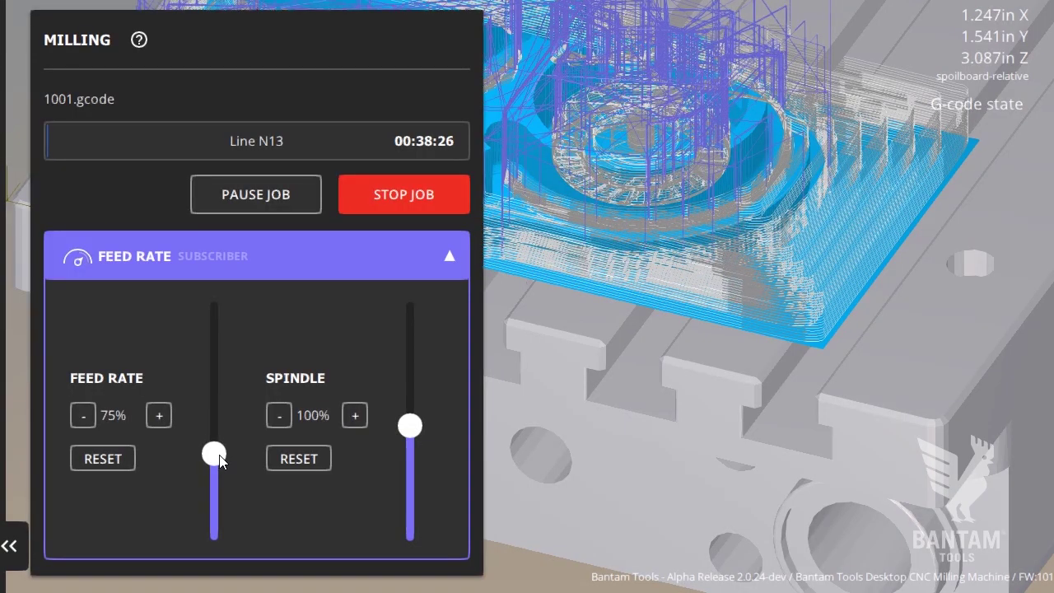
{"action": "left_click_drag", "start_coordinate": [410, 424], "coordinate": [412, 476]}
{"action": "left_click_drag", "start_coordinate": [792, 427], "coordinate": [795, 453]}
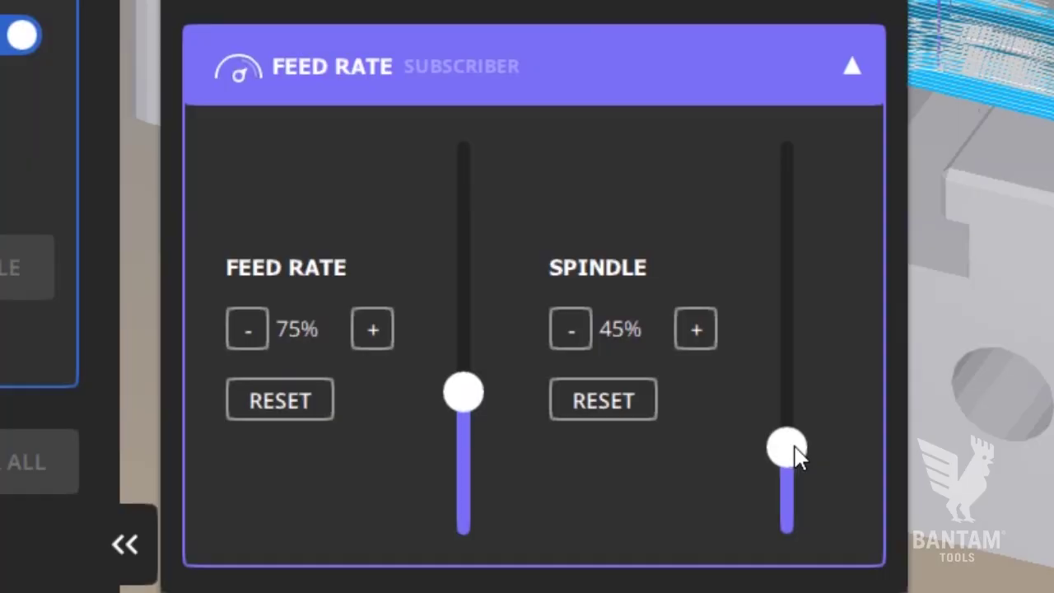